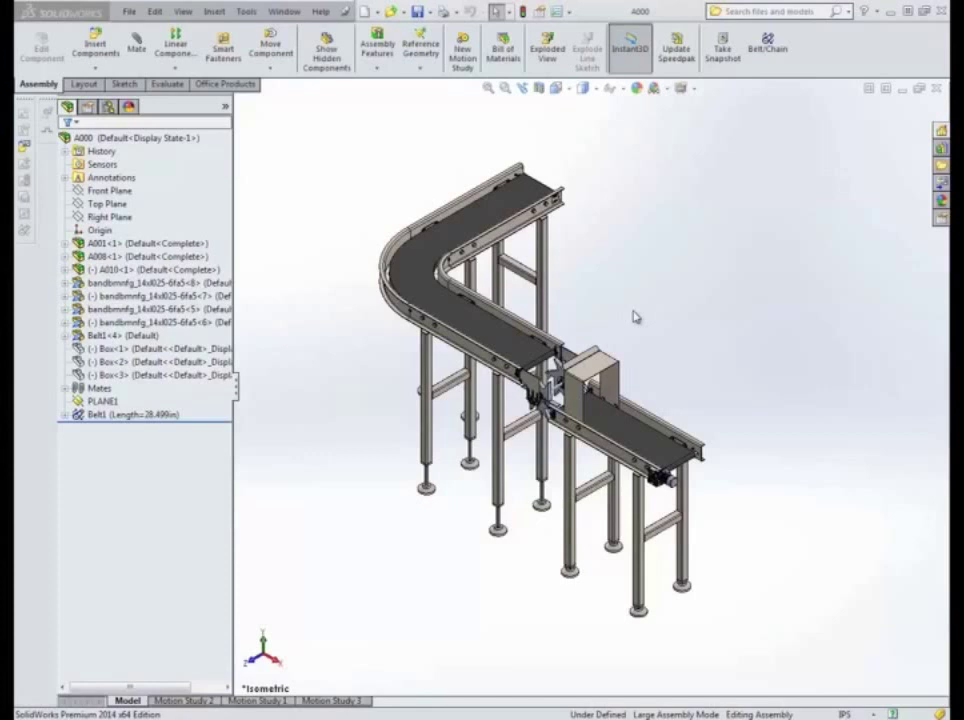
{"action": "left_click", "coordinate": [656, 301]}
{"action": "middle_click_drag", "start_coordinate": [658, 304], "coordinate": [613, 323]}
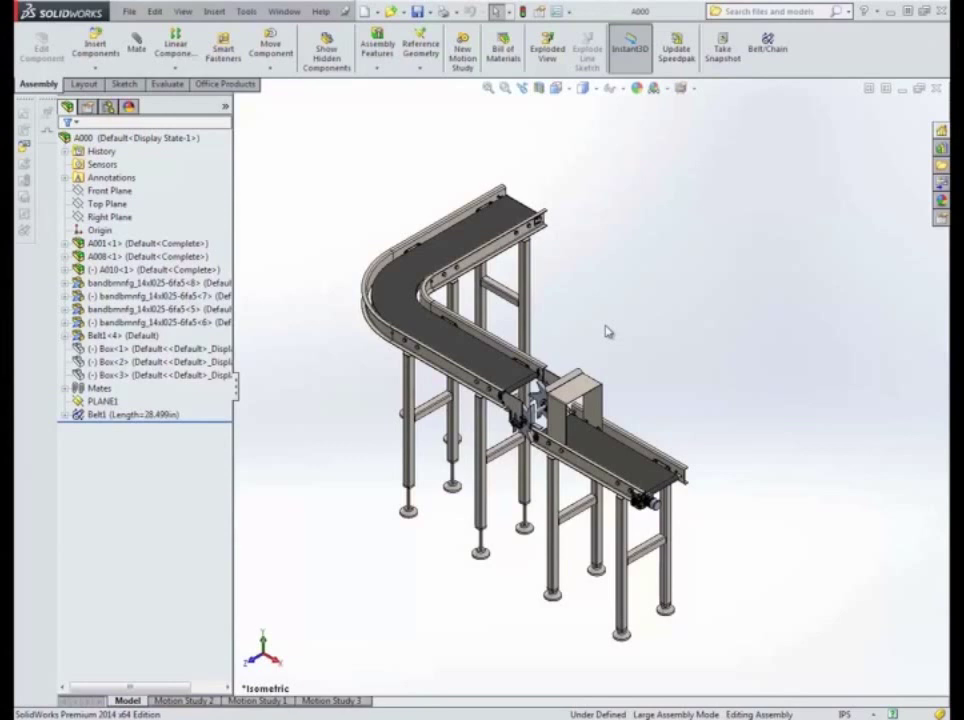
{"action": "left_click", "coordinate": [605, 330]}
{"action": "left_click", "coordinate": [646, 315]}
{"action": "left_click", "coordinate": [646, 312]}
{"action": "left_click", "coordinate": [572, 181]}
Examine the motor gearbox and its mounting bracket at the end of the straight lower conveyor.
{"action": "left_click", "coordinate": [672, 372]}
{"action": "scroll", "coordinate": [637, 441], "scroll_direction": "down", "scroll_amount": 2}
{"action": "scroll", "coordinate": [637, 441], "scroll_direction": "down", "scroll_amount": 8}
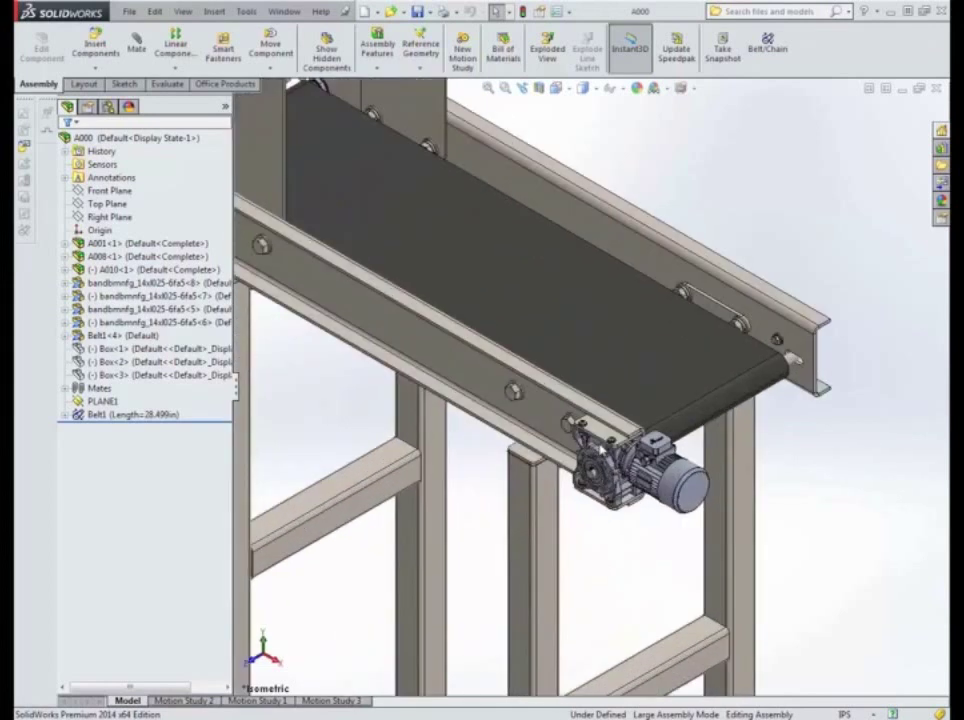
{"action": "scroll", "coordinate": [600, 447], "scroll_direction": "up", "scroll_amount": 1}
{"action": "scroll", "coordinate": [600, 440], "scroll_direction": "up", "scroll_amount": 3}
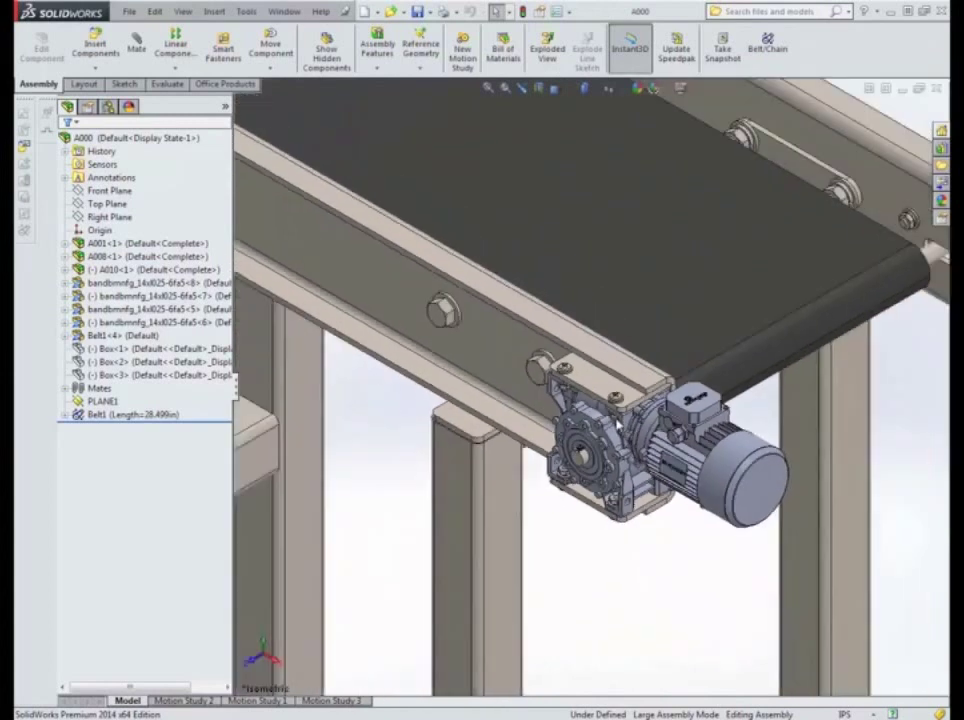
{"action": "scroll", "coordinate": [598, 410], "scroll_direction": "down", "scroll_amount": 3}
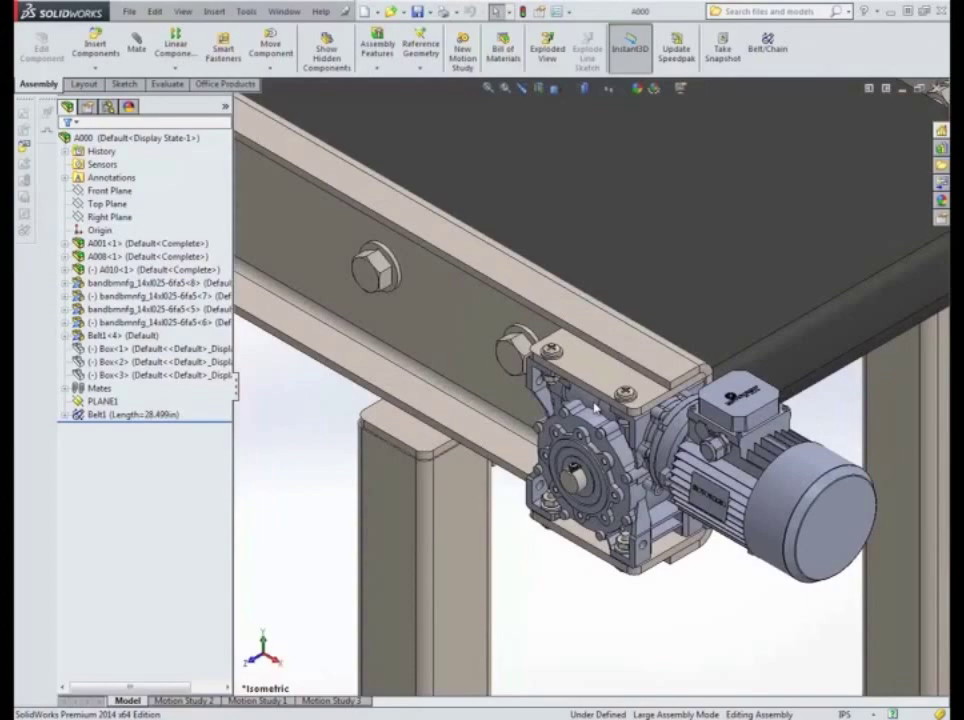
{"action": "scroll", "coordinate": [596, 407], "scroll_direction": "up", "scroll_amount": 2}
{"action": "scroll", "coordinate": [596, 405], "scroll_direction": "down", "scroll_amount": 4}
{"action": "middle_click_drag", "start_coordinate": [575, 385], "coordinate": [630, 393]}
{"action": "scroll", "coordinate": [598, 380], "scroll_direction": "up", "scroll_amount": 3}
{"action": "scroll", "coordinate": [600, 403], "scroll_direction": "up", "scroll_amount": 2}
{"action": "scroll", "coordinate": [616, 426], "scroll_direction": "up", "scroll_amount": 1}
{"action": "scroll", "coordinate": [610, 400], "scroll_direction": "up", "scroll_amount": 2}
{"action": "scroll", "coordinate": [588, 385], "scroll_direction": "down", "scroll_amount": 4}
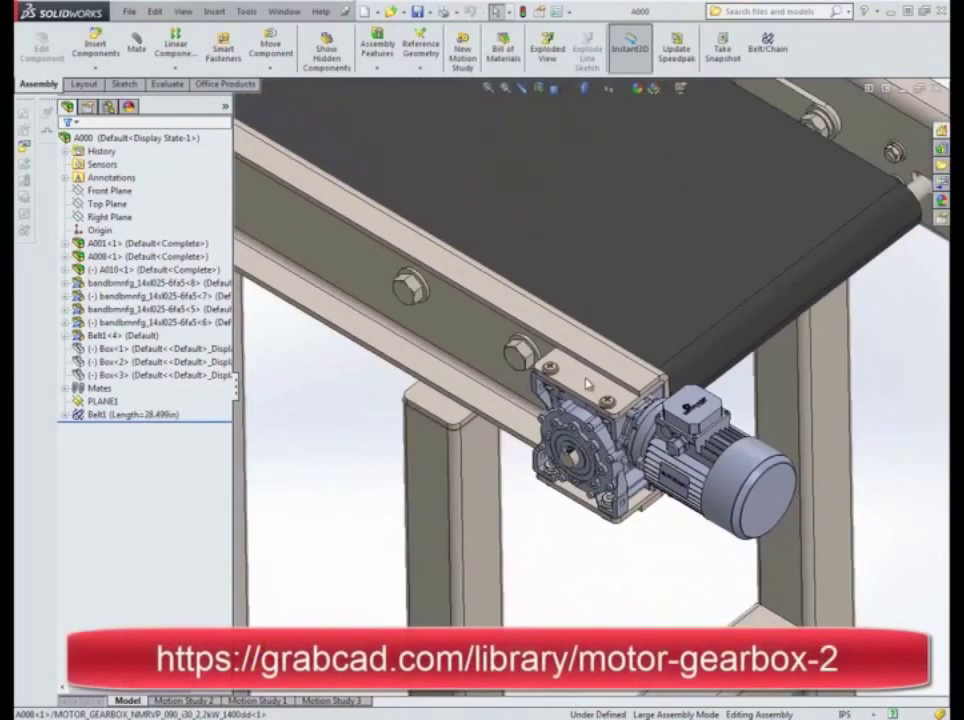
Examine the overall layout of the curved upper conveyor, the transfer area and the straight lower conveyor.
{"action": "scroll", "coordinate": [588, 385], "scroll_direction": "up", "scroll_amount": 8}
{"action": "scroll", "coordinate": [503, 200], "scroll_direction": "down", "scroll_amount": 3}
{"action": "middle_click_drag", "start_coordinate": [510, 255], "coordinate": [532, 236]}
{"action": "middle_click_drag", "start_coordinate": [560, 340], "coordinate": [590, 345]}
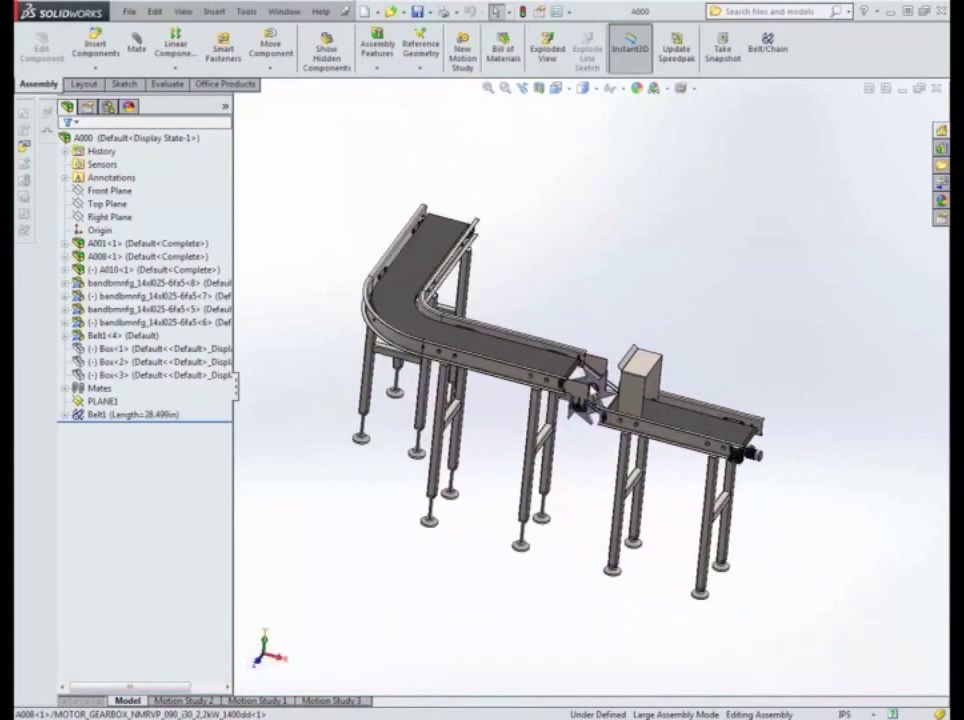
{"action": "scroll", "coordinate": [592, 390], "scroll_direction": "down", "scroll_amount": 3}
{"action": "scroll", "coordinate": [592, 390], "scroll_direction": "up", "scroll_amount": 4}
{"action": "scroll", "coordinate": [511, 296], "scroll_direction": "down", "scroll_amount": 3}
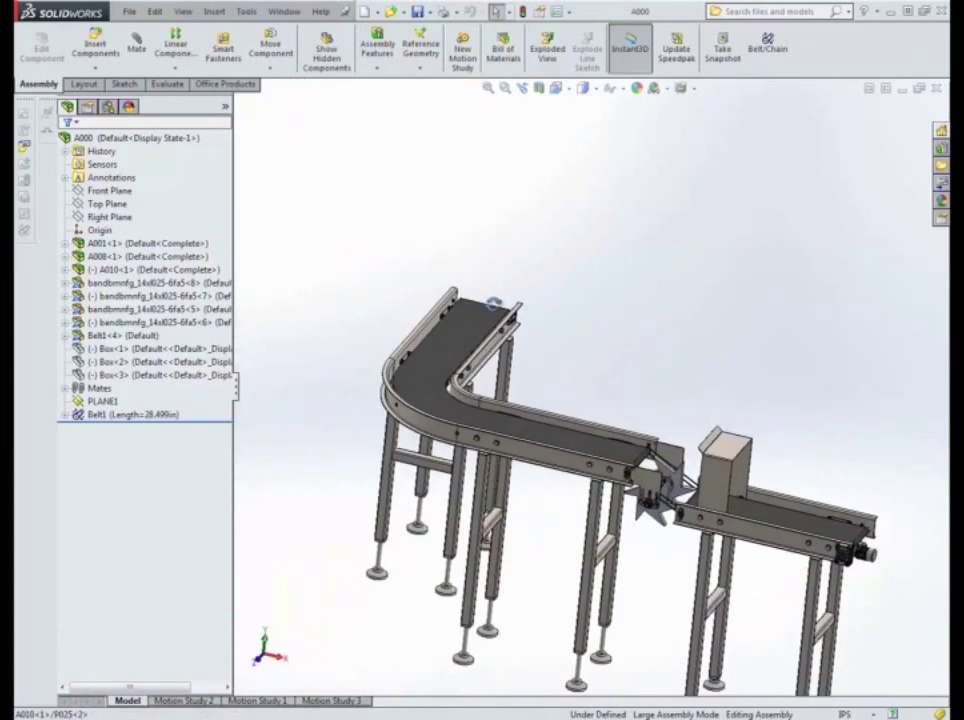
{"action": "scroll", "coordinate": [494, 293], "scroll_direction": "up", "scroll_amount": 4}
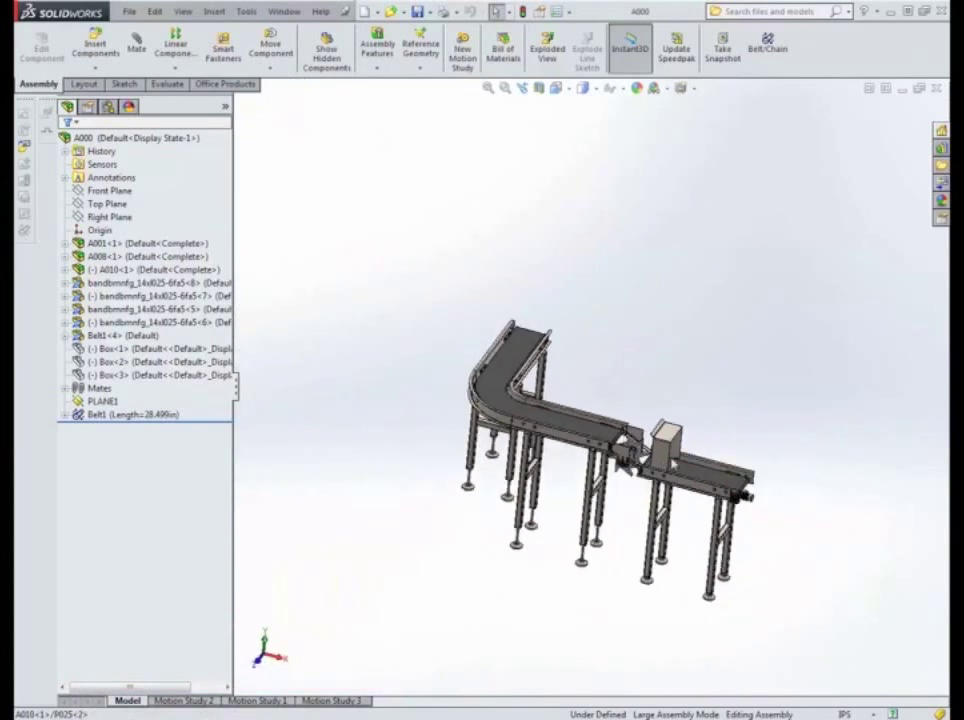
{"action": "scroll", "coordinate": [494, 293], "scroll_direction": "down", "scroll_amount": 3}
{"action": "scroll", "coordinate": [757, 488], "scroll_direction": "down", "scroll_amount": 2}
{"action": "scroll", "coordinate": [590, 440], "scroll_direction": "up", "scroll_amount": 2}
Examine the star wheels and their shaft at the transfer between the upper and lower conveyors.
{"action": "middle_click_drag", "start_coordinate": [589, 458], "coordinate": [547, 433]}
{"action": "scroll", "coordinate": [556, 410], "scroll_direction": "down", "scroll_amount": 5}
{"action": "scroll", "coordinate": [556, 410], "scroll_direction": "down", "scroll_amount": 1}
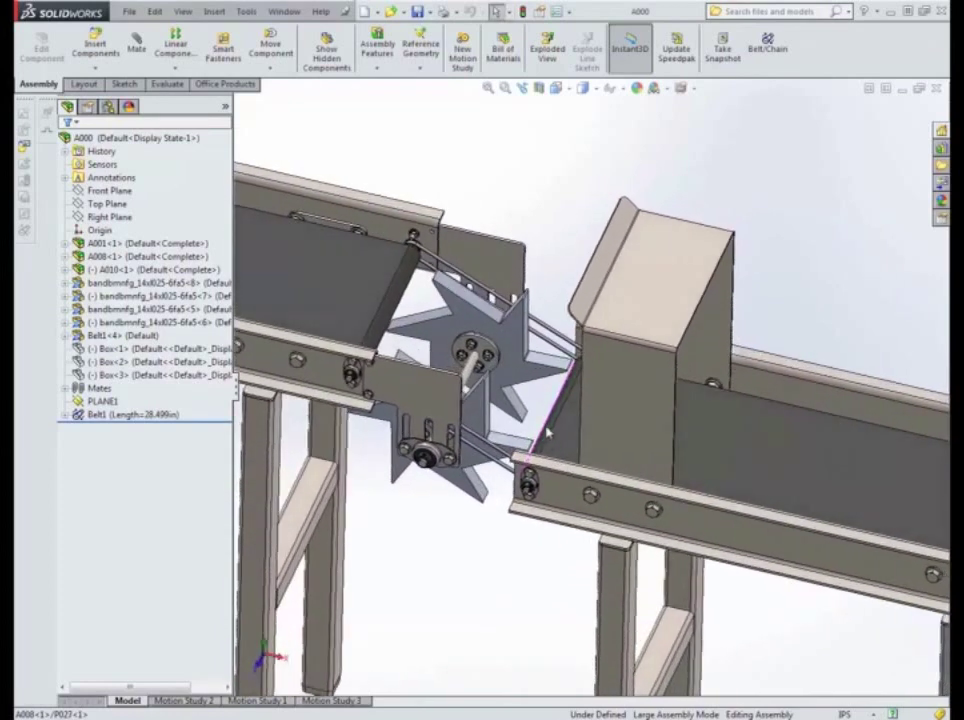
{"action": "scroll", "coordinate": [513, 339], "scroll_direction": "down", "scroll_amount": 2}
{"action": "scroll", "coordinate": [513, 339], "scroll_direction": "up", "scroll_amount": 3}
{"action": "middle_click_drag", "start_coordinate": [513, 339], "coordinate": [522, 366]}
{"action": "scroll", "coordinate": [519, 366], "scroll_direction": "up", "scroll_amount": 4}
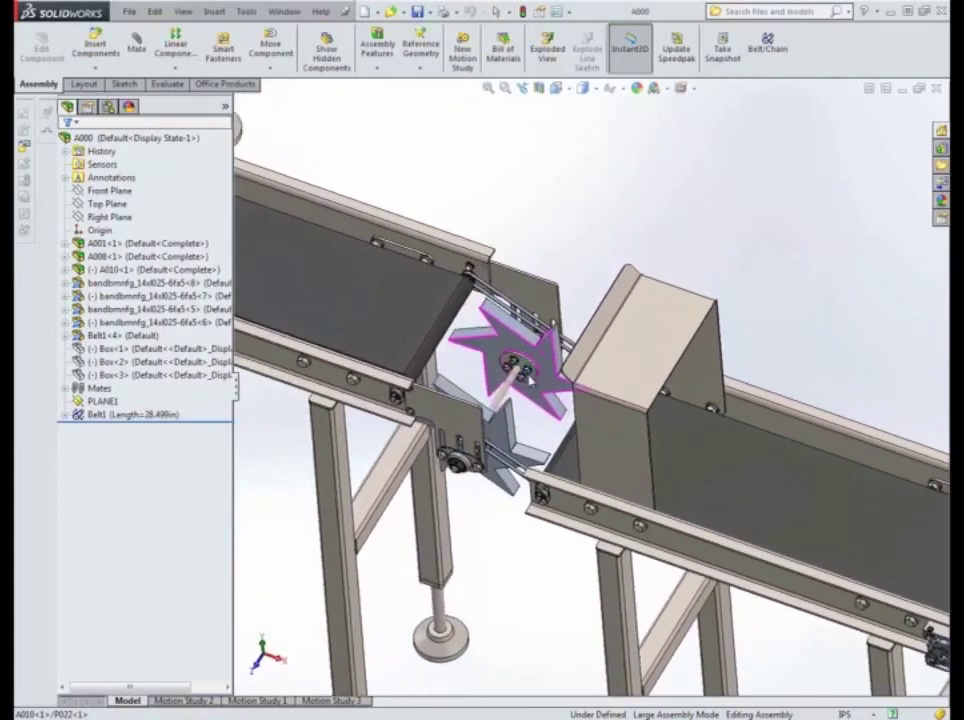
{"action": "scroll", "coordinate": [530, 350], "scroll_direction": "down", "scroll_amount": 5}
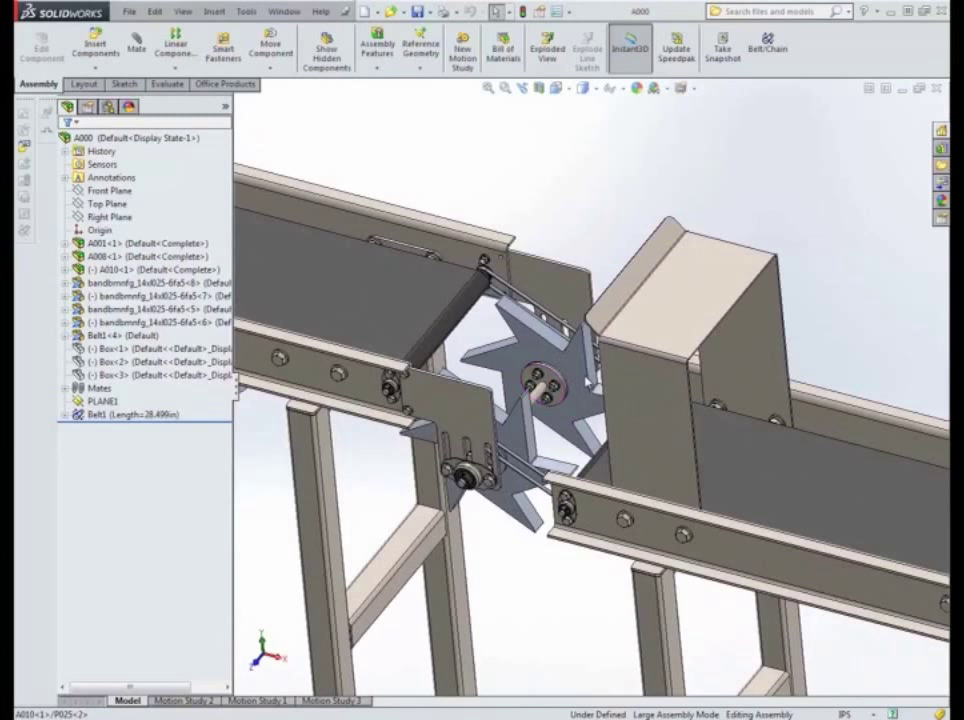
{"action": "middle_click_drag", "start_coordinate": [530, 360], "coordinate": [538, 362]}
{"action": "scroll", "coordinate": [560, 375], "scroll_direction": "up", "scroll_amount": 3}
{"action": "scroll", "coordinate": [500, 348], "scroll_direction": "down", "scroll_amount": 1}
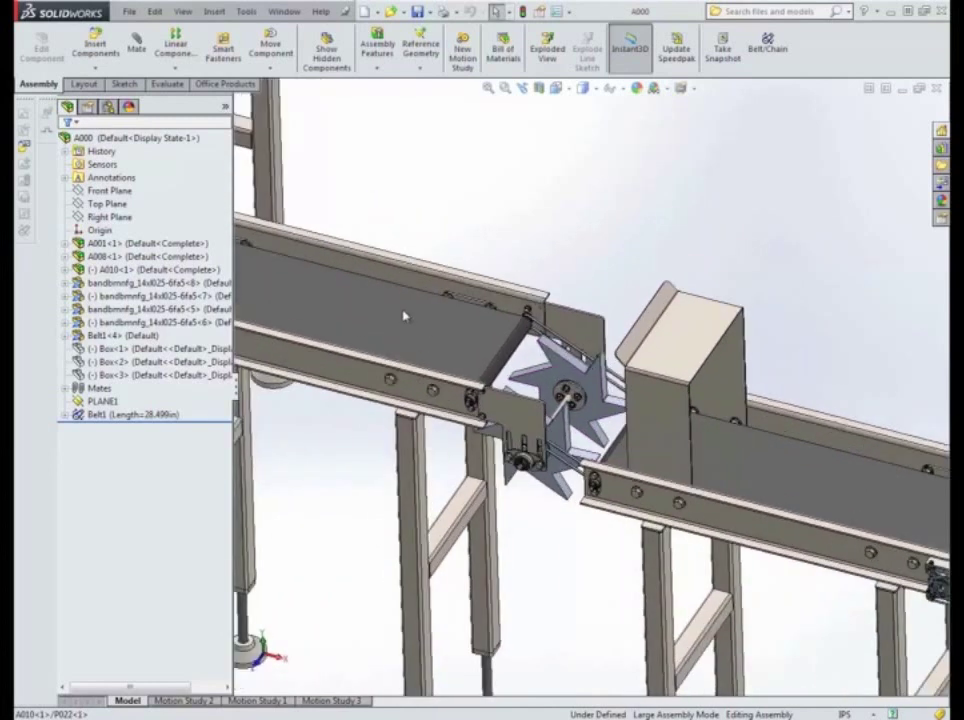
{"action": "mouse_move", "coordinate": [619, 441]}
{"action": "middle_mouse_down"}
{"action": "mouse_move", "coordinate": [640, 393]}
{"action": "mouse_move", "coordinate": [643, 406]}
{"action": "mouse_move", "coordinate": [628, 420]}
{"action": "mouse_move", "coordinate": [648, 441]}
{"action": "mouse_move", "coordinate": [647, 413]}
{"action": "mouse_move", "coordinate": [605, 424]}
{"action": "middle_mouse_up"}
{"action": "scroll", "coordinate": [650, 416], "scroll_direction": "down", "scroll_amount": 3}
{"action": "scroll", "coordinate": [650, 416], "scroll_direction": "up", "scroll_amount": 3}
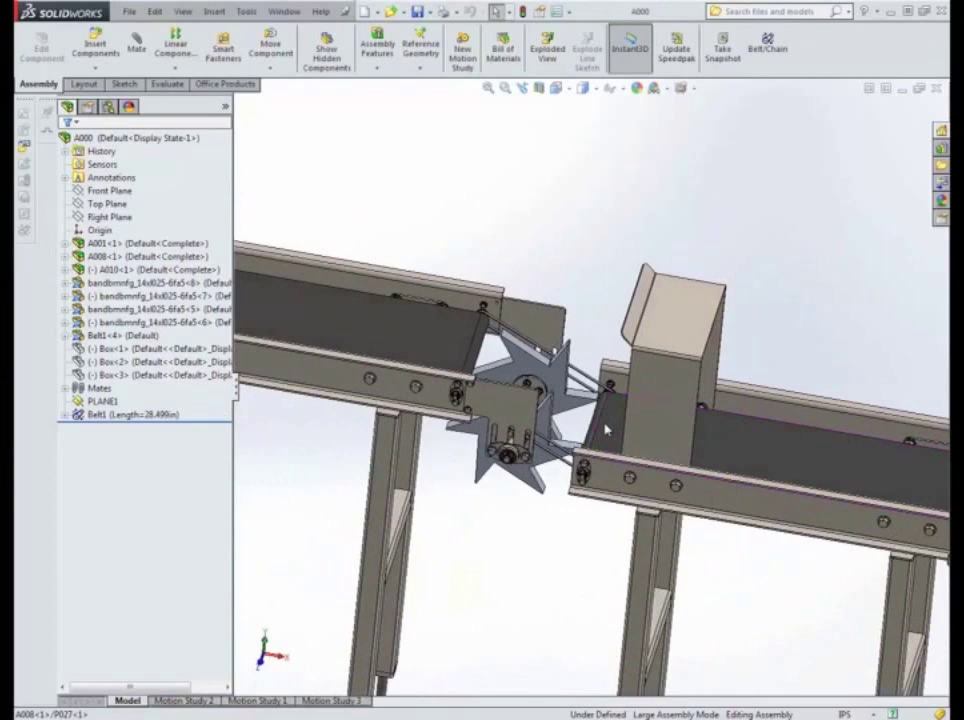
Open the motor gearbox part MOTOR_GEARBOX_NMRVP_090_i30_2,2kW_1400dd of subassembly A008 in its own window.
{"action": "scroll", "coordinate": [566, 286], "scroll_direction": "up", "scroll_amount": 5}
{"action": "scroll", "coordinate": [531, 291], "scroll_direction": "up", "scroll_amount": 3}
{"action": "middle_click_drag", "start_coordinate": [577, 282], "coordinate": [549, 282]}
{"action": "scroll", "coordinate": [614, 427], "scroll_direction": "down", "scroll_amount": 5}
{"action": "scroll", "coordinate": [640, 460], "scroll_direction": "down", "scroll_amount": 5}
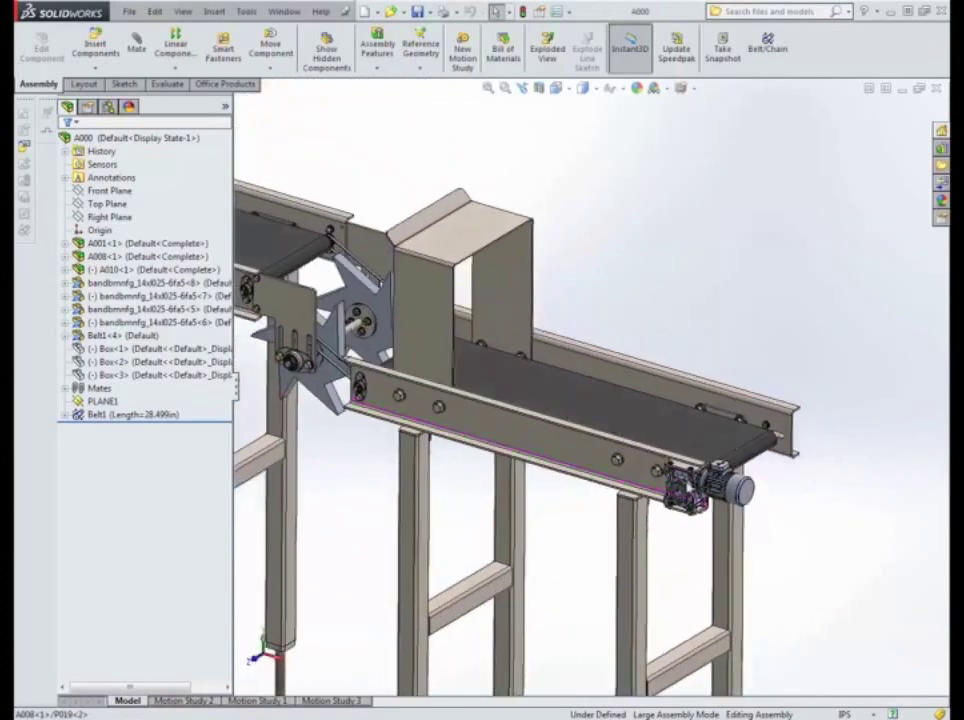
{"action": "left_click", "coordinate": [625, 435]}
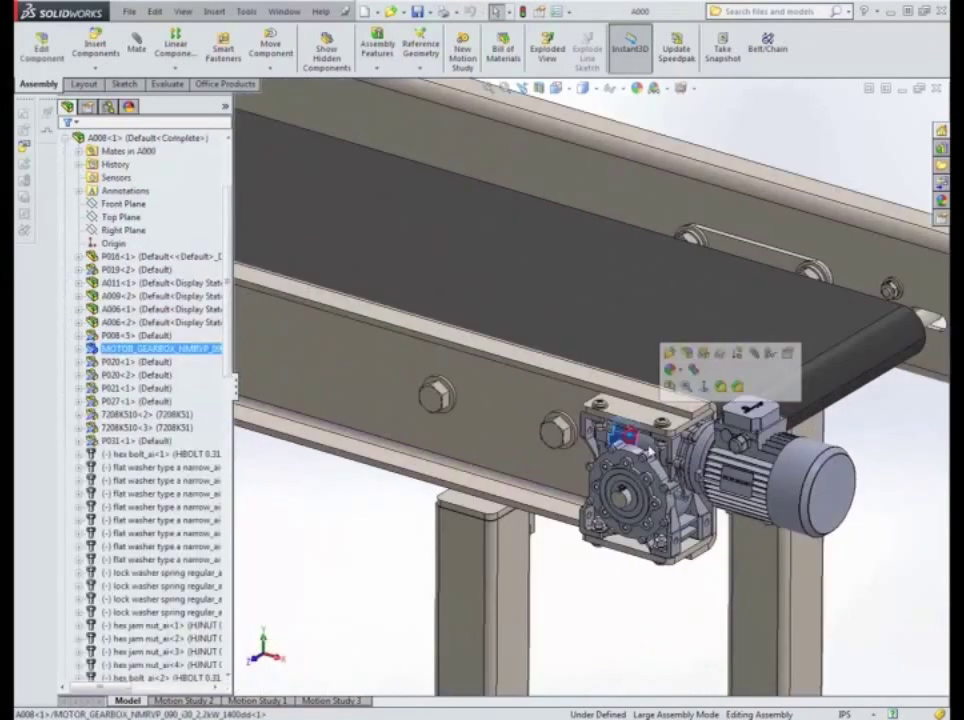
{"action": "left_click", "coordinate": [120, 349]}
{"action": "scroll", "coordinate": [498, 397], "scroll_direction": "up", "scroll_amount": 4}
{"action": "scroll", "coordinate": [668, 436], "scroll_direction": "down", "scroll_amount": 5}
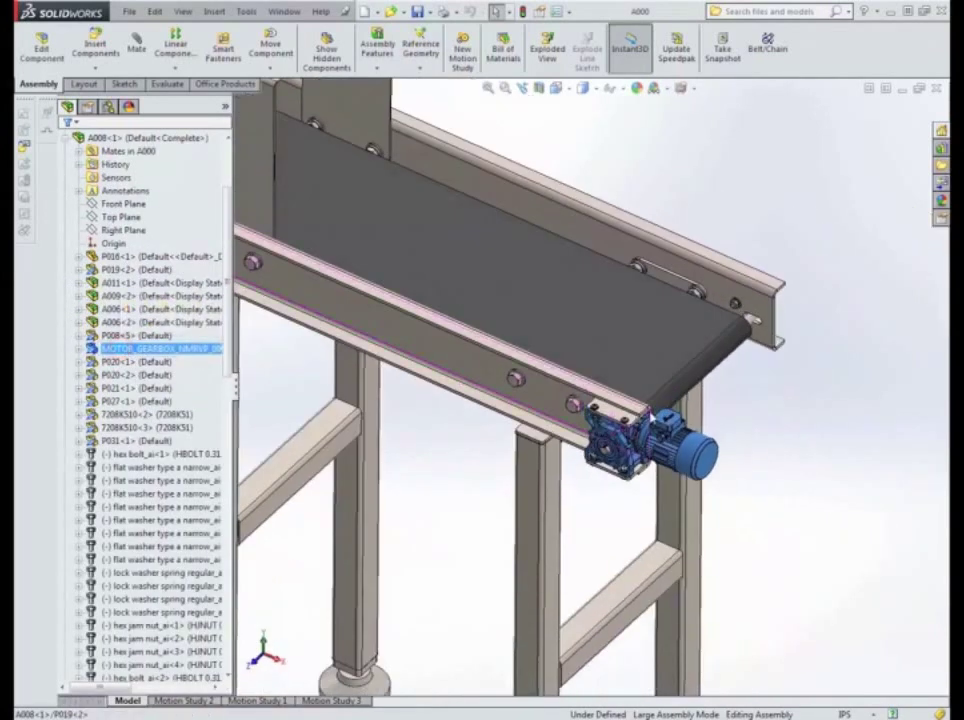
{"action": "left_click", "coordinate": [117, 361]}
{"action": "left_click", "coordinate": [126, 321]}
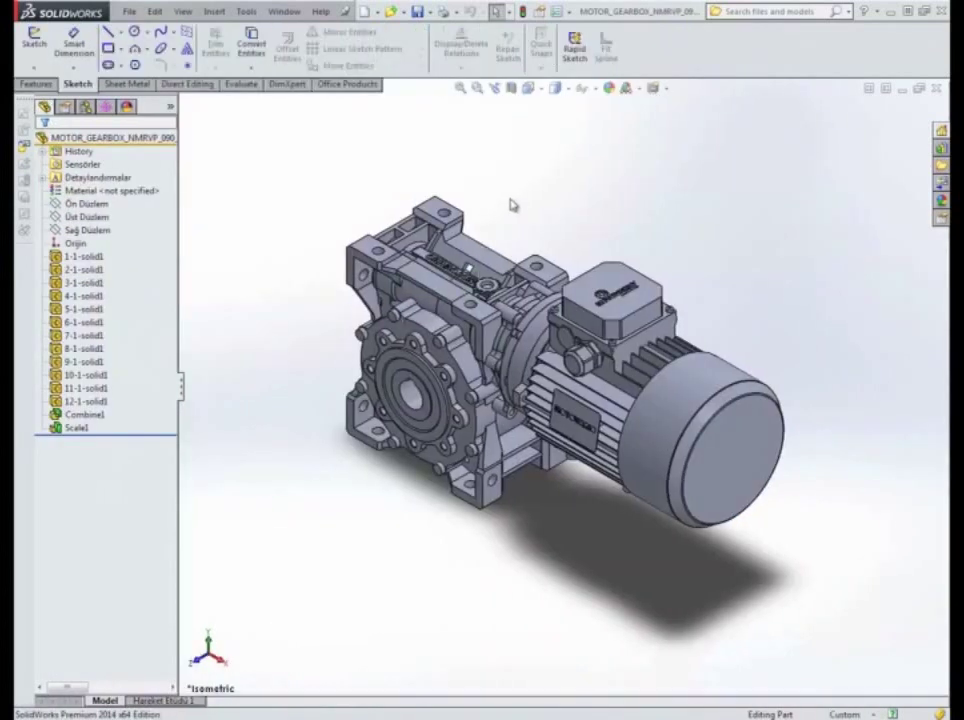
Review the Combine feature's operation type and the bodies it joins, and close it without changes.
{"action": "key", "text": "z"}
{"action": "scroll", "coordinate": [578, 316], "scroll_direction": "down", "scroll_amount": 2}
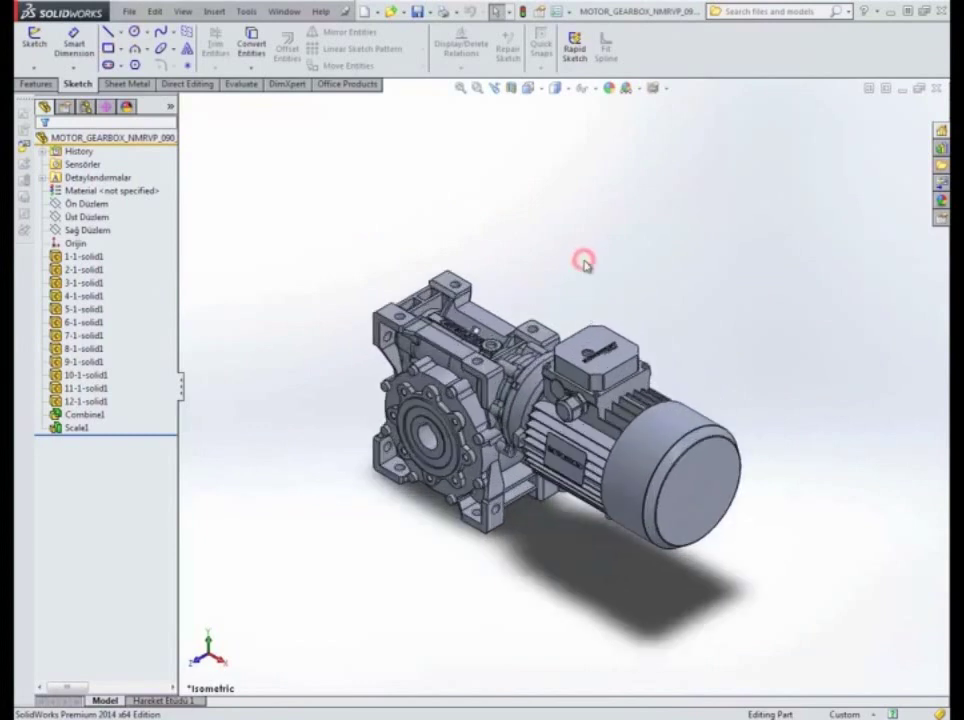
{"action": "key", "text": "z"}
{"action": "left_click", "coordinate": [67, 411]}
{"action": "middle_click", "coordinate": [637, 457]}
{"action": "middle_click", "coordinate": [637, 457]}
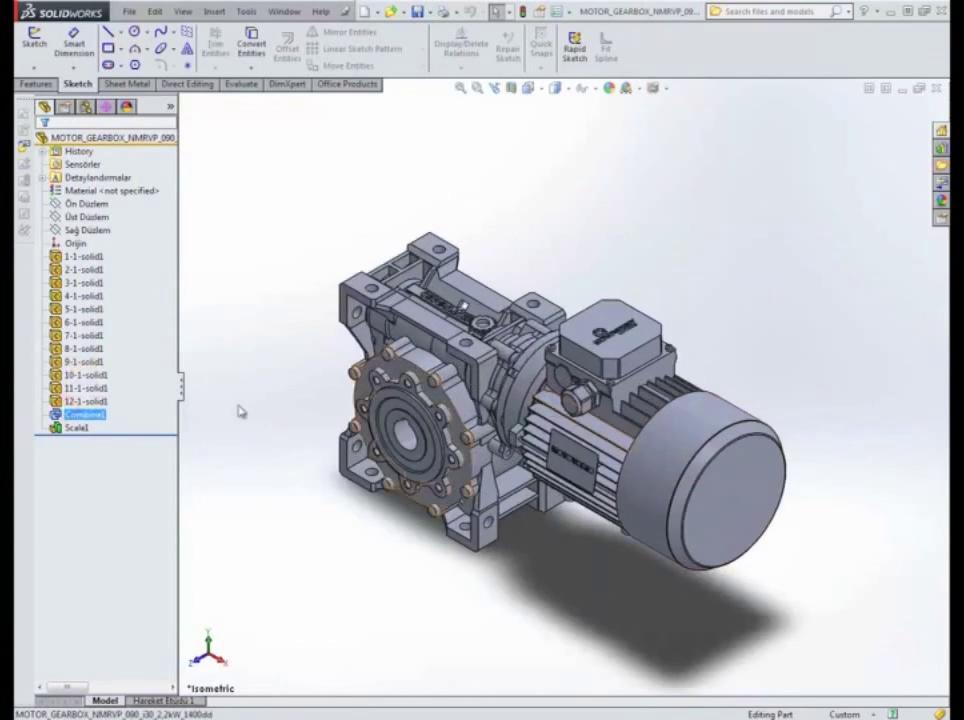
{"action": "right_click", "coordinate": [89, 417]}
{"action": "left_click", "coordinate": [100, 379]}
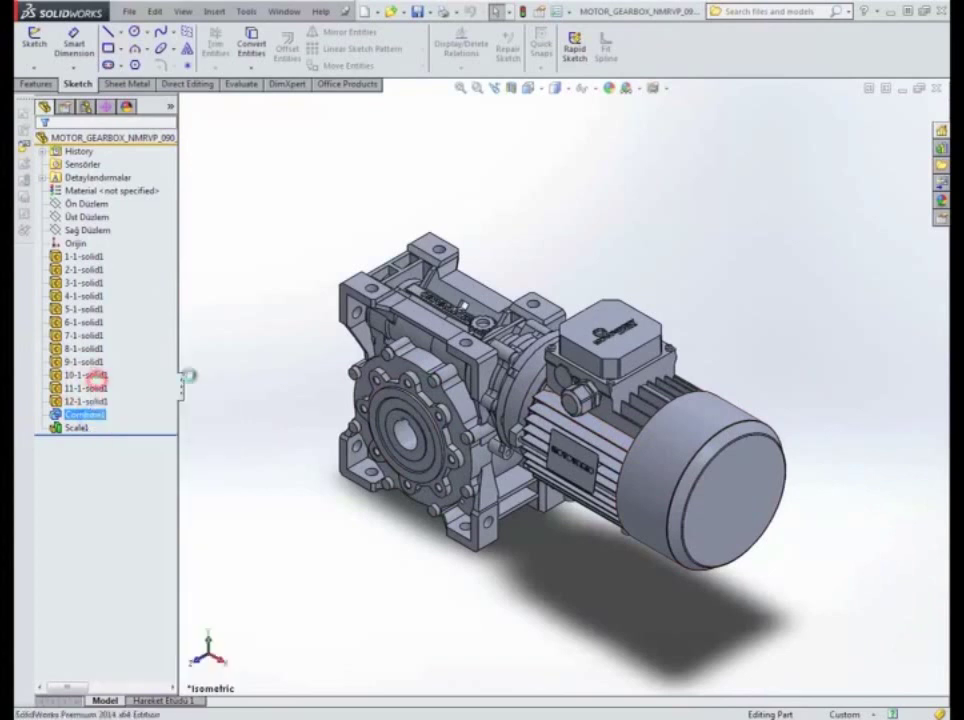
{"action": "scroll", "coordinate": [353, 283], "scroll_direction": "up", "scroll_amount": 6}
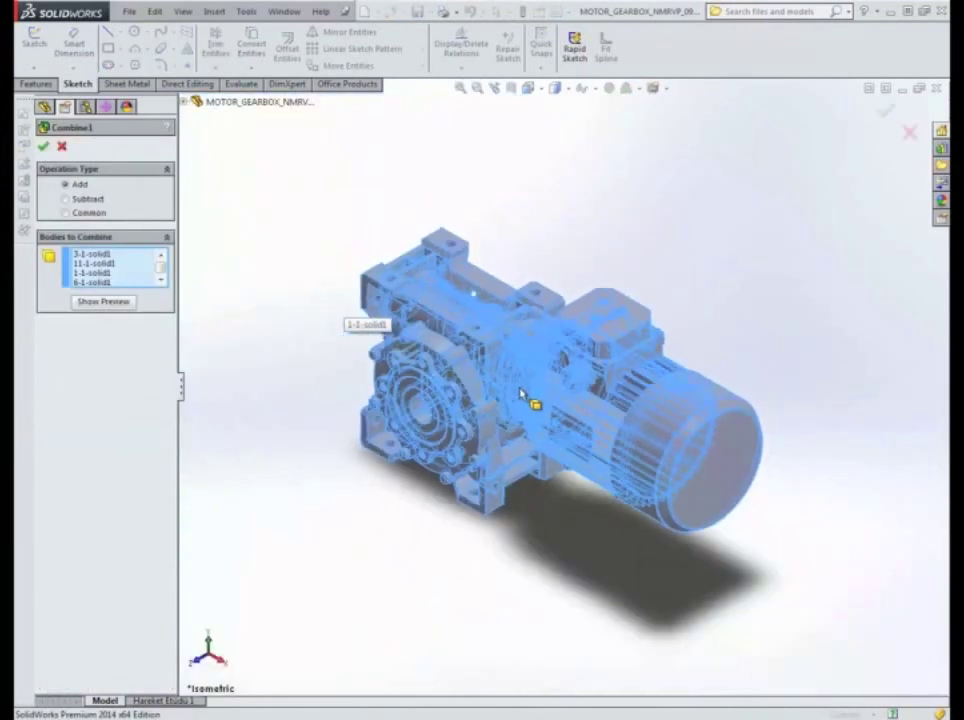
{"action": "middle_click_drag", "start_coordinate": [481, 329], "coordinate": [523, 290]}
{"action": "left_click", "coordinate": [61, 146]}
{"action": "left_click", "coordinate": [514, 267]}
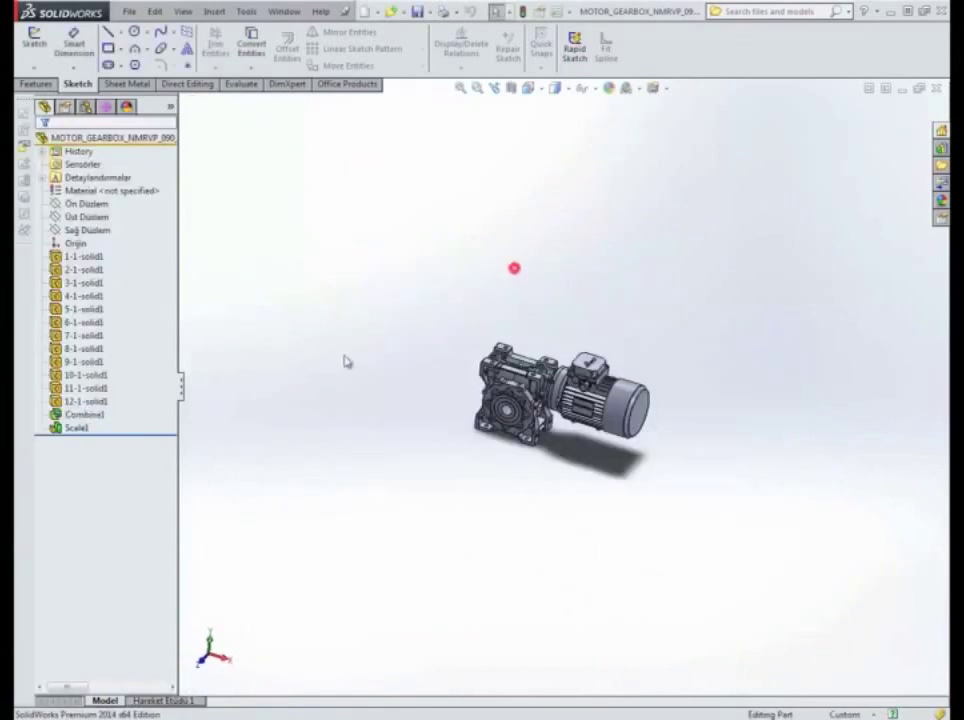
Review the Scale feature's reference point, uniform scaling option and scale factor, and close it.
{"action": "left_click", "coordinate": [78, 427]}
{"action": "scroll", "coordinate": [562, 419], "scroll_direction": "down", "scroll_amount": 5}
{"action": "middle_click_drag", "start_coordinate": [564, 420], "coordinate": [538, 469]}
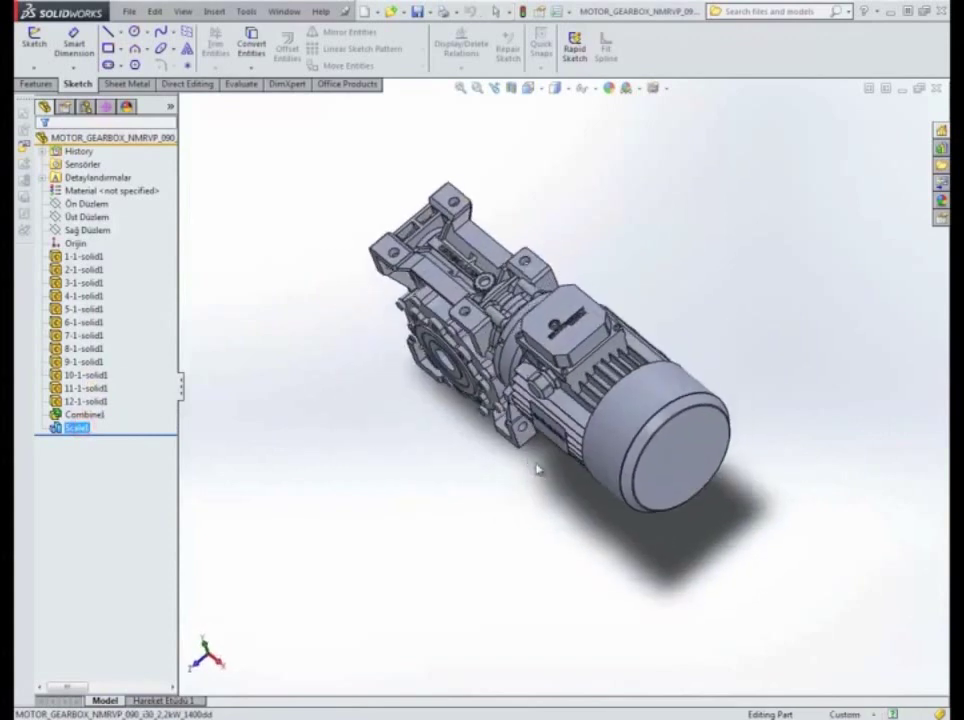
{"action": "scroll", "coordinate": [583, 383], "scroll_direction": "up", "scroll_amount": 3}
{"action": "middle_click_drag", "start_coordinate": [583, 383], "coordinate": [605, 350]}
{"action": "right_click", "coordinate": [69, 428]}
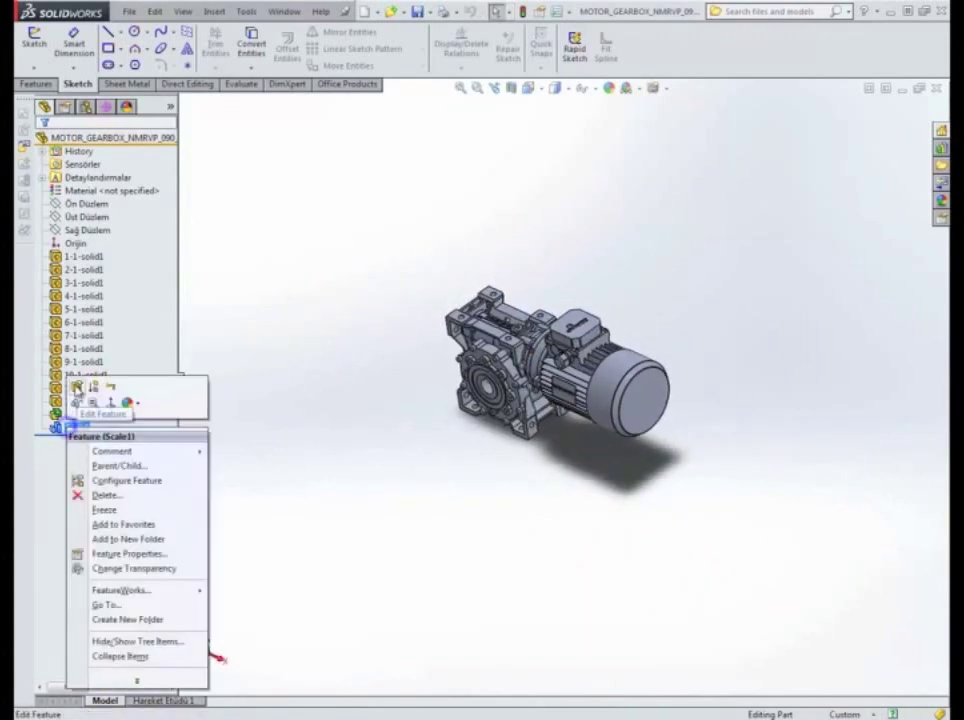
{"action": "left_click", "coordinate": [77, 398]}
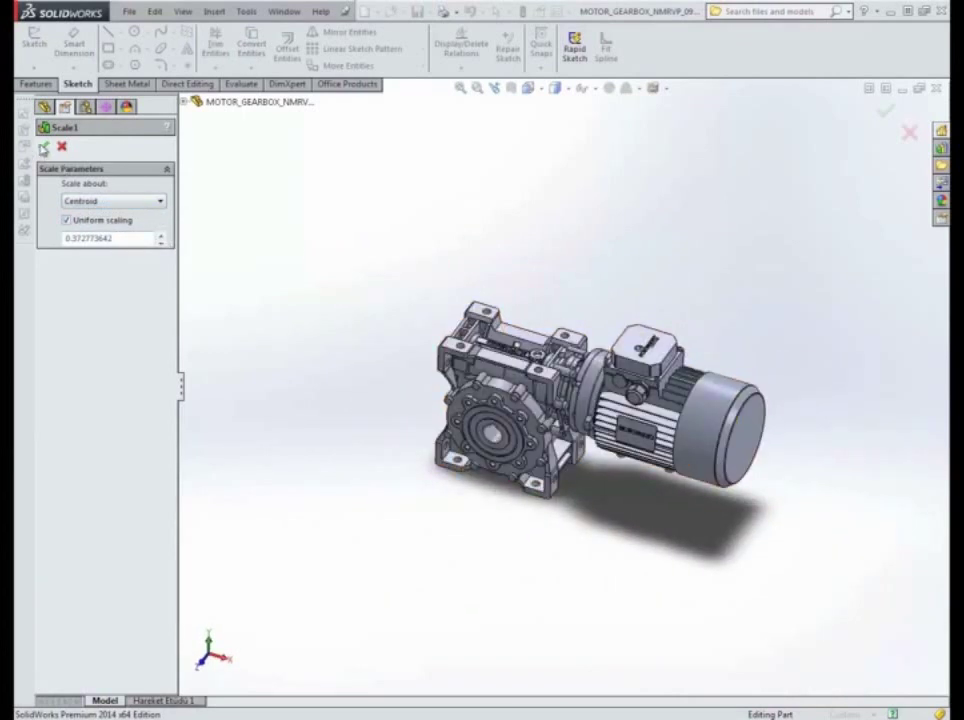
{"action": "left_click", "coordinate": [43, 147]}
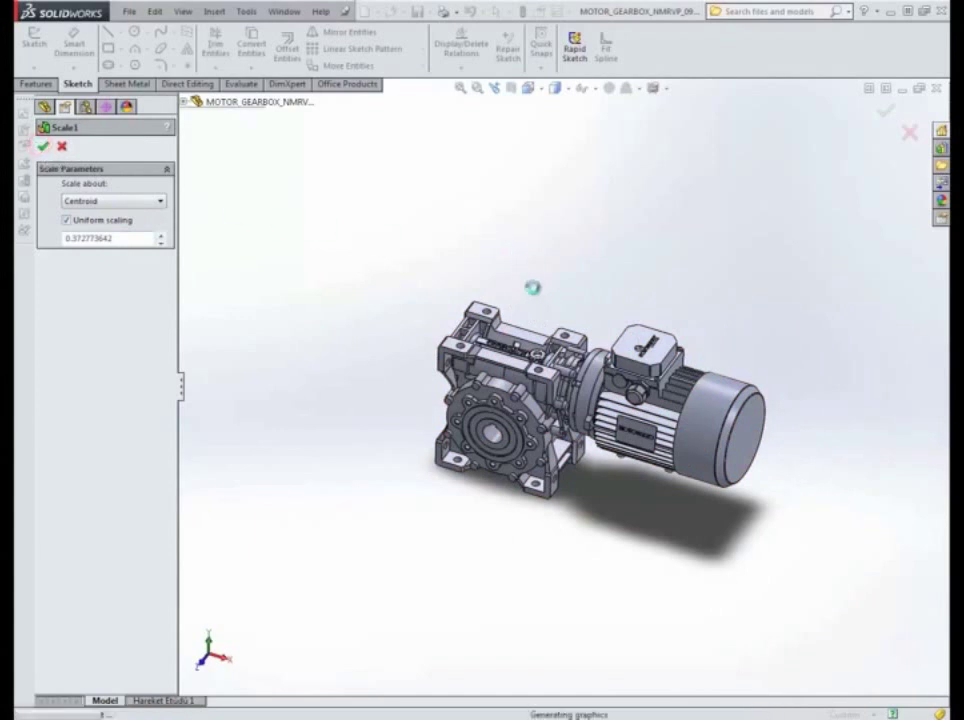
Measure the normal distance between the gearbox's upper and lower mounting foot faces.
{"action": "scroll", "coordinate": [560, 295], "scroll_direction": "down", "scroll_amount": 10}
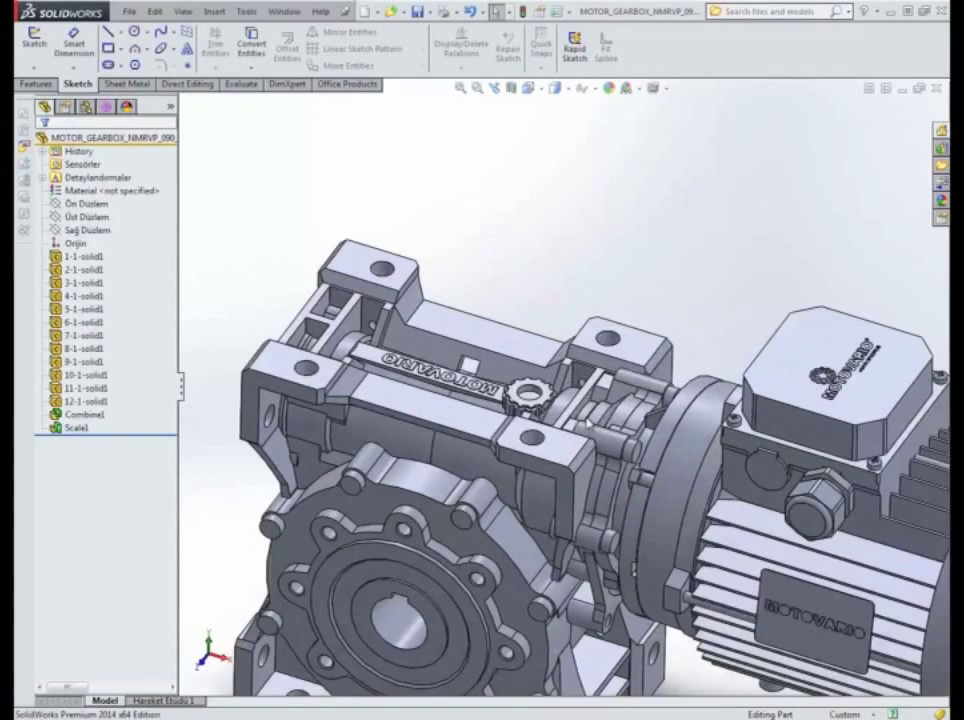
{"action": "left_click", "coordinate": [548, 452]}
{"action": "middle_click_drag", "start_coordinate": [548, 452], "coordinate": [566, 297]}
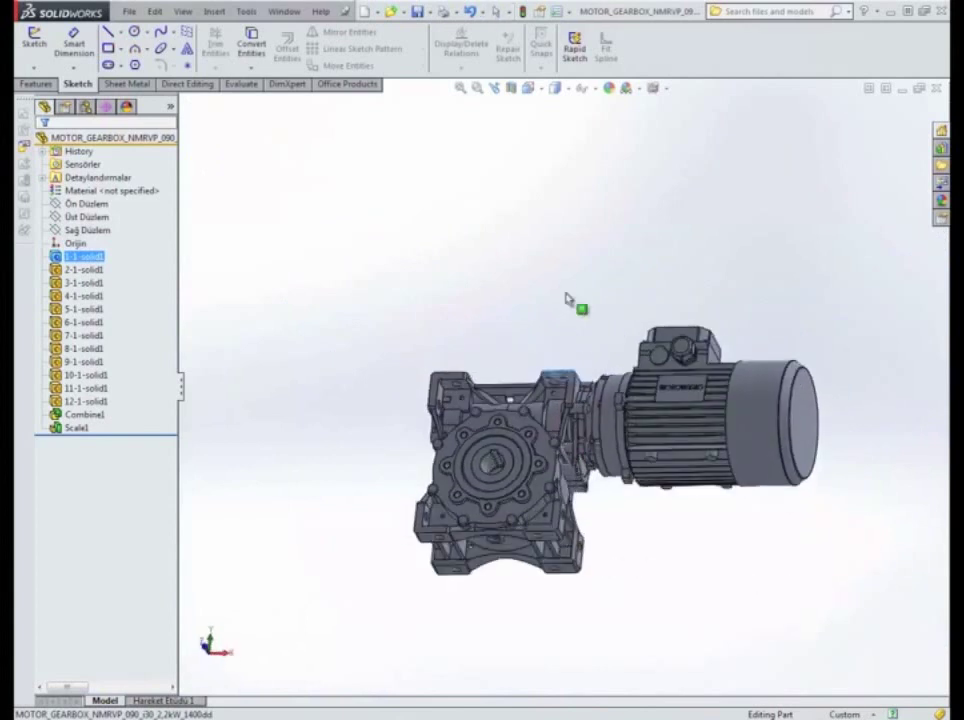
{"action": "scroll", "coordinate": [582, 548], "scroll_direction": "down", "scroll_amount": 5}
{"action": "left_click", "coordinate": [501, 514], "text": "ctrl"}
{"action": "scroll", "coordinate": [559, 387], "scroll_direction": "up", "scroll_amount": 4}
{"action": "middle_click_drag", "start_coordinate": [503, 243], "coordinate": [578, 386]}
{"action": "scroll", "coordinate": [578, 385], "scroll_direction": "up", "scroll_amount": 4}
Switch the part's units to IPS (inch, pound, second) and measure the distance between the gearbox's upper and lower mounting faces again.
{"action": "left_click", "coordinate": [843, 714]}
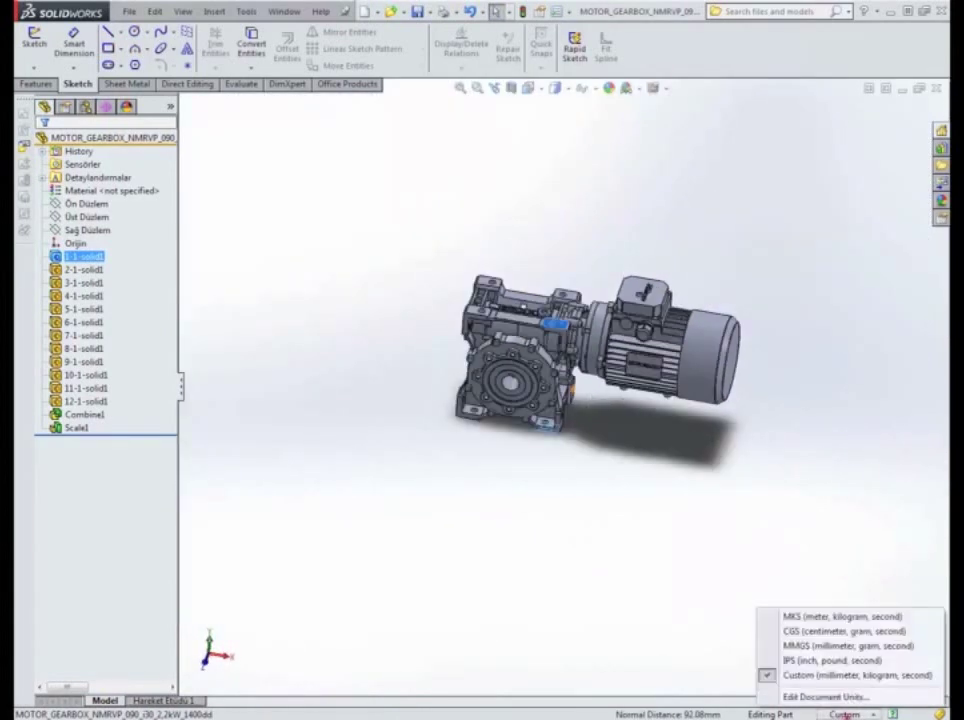
{"action": "left_click", "coordinate": [821, 658]}
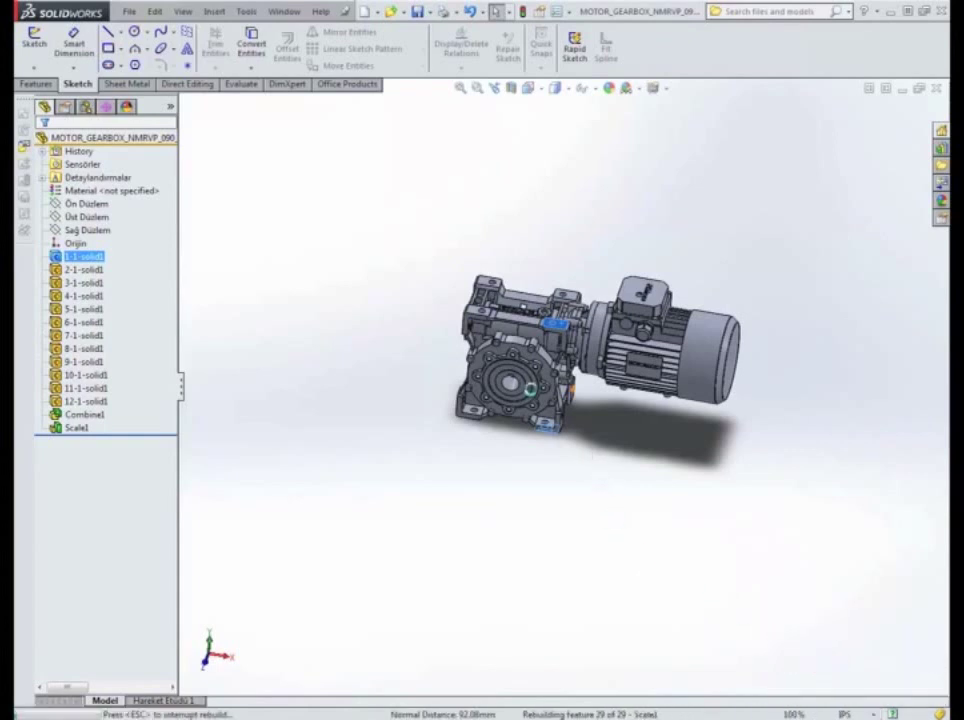
{"action": "left_click", "coordinate": [604, 492]}
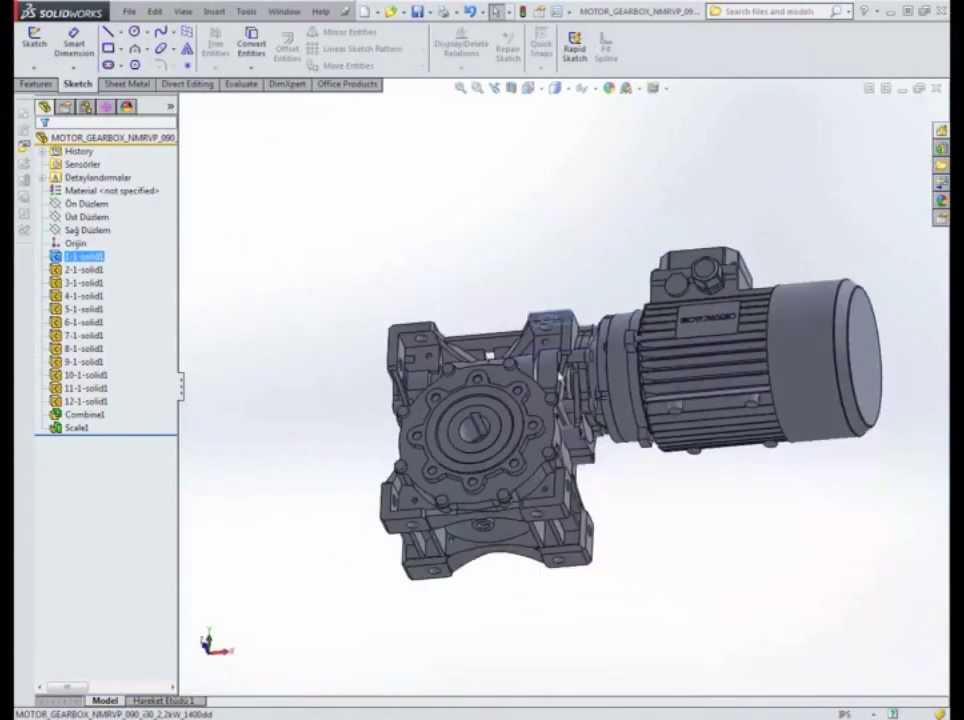
{"action": "scroll", "coordinate": [563, 487], "scroll_direction": "up", "scroll_amount": 3}
{"action": "left_click", "coordinate": [563, 487], "text": "ctrl"}
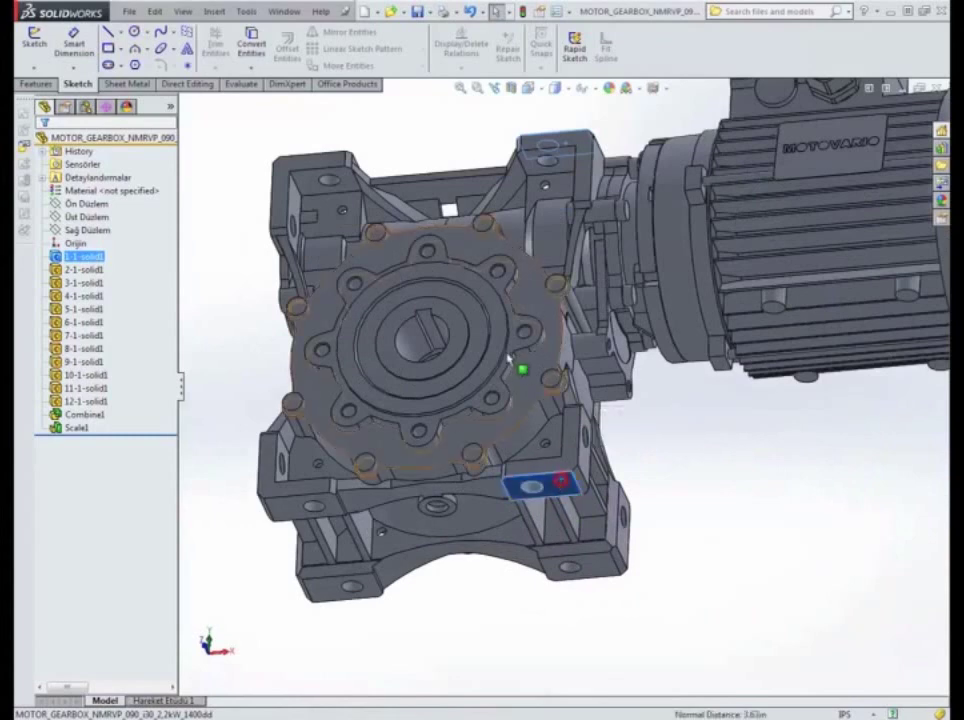
Examine the gearbox's mounting feet and the attached motor from several angles.
{"action": "scroll", "coordinate": [512, 361], "scroll_direction": "up", "scroll_amount": 3}
{"action": "middle_click_drag", "start_coordinate": [510, 295], "coordinate": [556, 522]}
{"action": "scroll", "coordinate": [567, 368], "scroll_direction": "down", "scroll_amount": 3}
{"action": "middle_click_drag", "start_coordinate": [566, 368], "coordinate": [549, 301]}
{"action": "scroll", "coordinate": [589, 352], "scroll_direction": "up", "scroll_amount": 3}
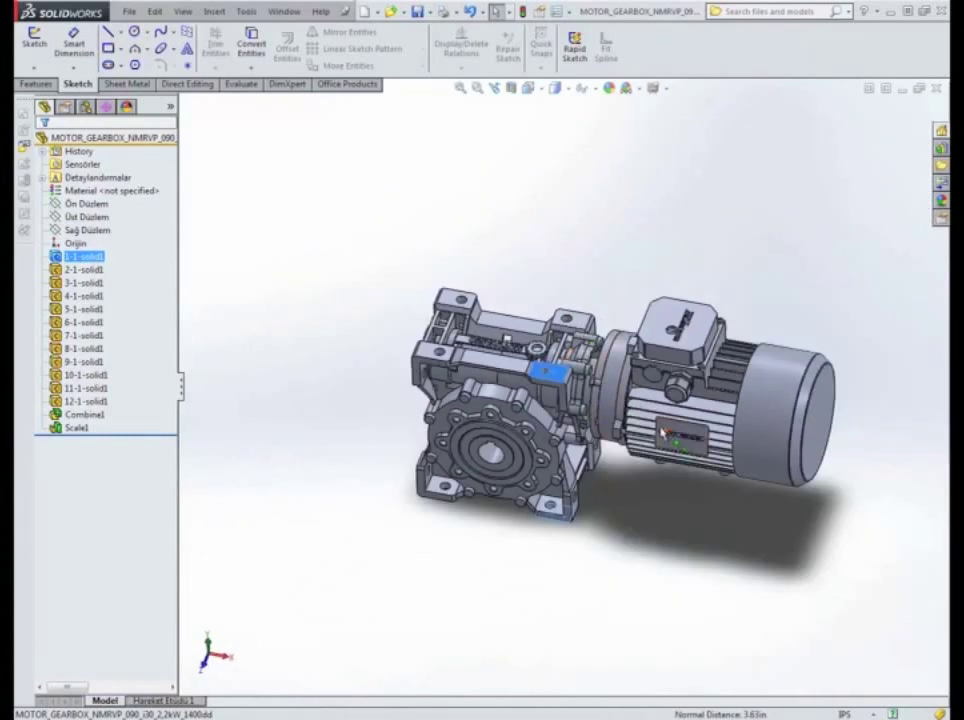
{"action": "scroll", "coordinate": [548, 375], "scroll_direction": "up", "scroll_amount": 3}
{"action": "scroll", "coordinate": [548, 375], "scroll_direction": "down", "scroll_amount": 4}
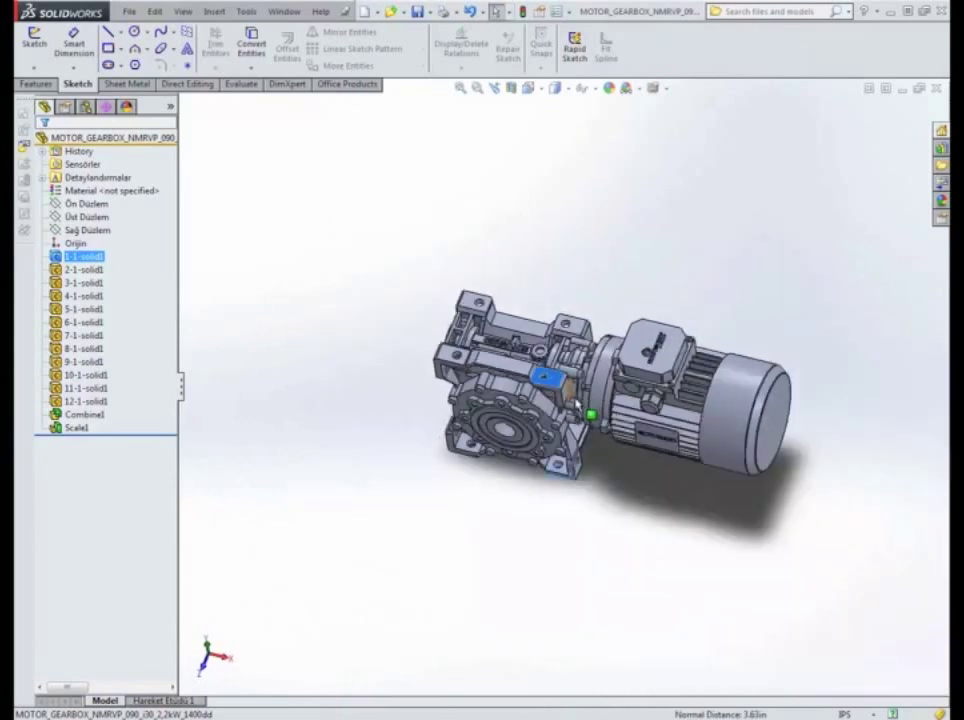
{"action": "scroll", "coordinate": [555, 373], "scroll_direction": "up", "scroll_amount": 5}
{"action": "mouse_move", "coordinate": [569, 340]}
{"action": "middle_mouse_down"}
{"action": "mouse_move", "coordinate": [559, 289]}
{"action": "mouse_move", "coordinate": [553, 330]}
{"action": "mouse_move", "coordinate": [562, 322]}
{"action": "middle_mouse_up"}
Show the motor gearbox part in isometric view and close it to return to the conveyor assembly.
{"action": "left_click", "coordinate": [613, 204]}
{"action": "left_click", "coordinate": [555, 88]}
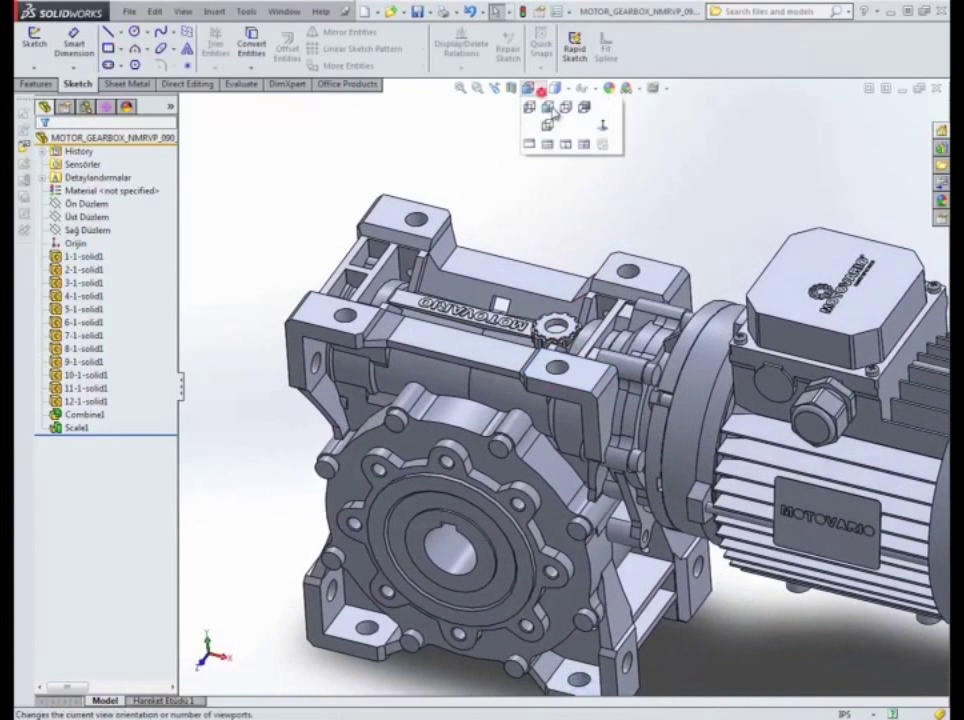
{"action": "left_click", "coordinate": [603, 128]}
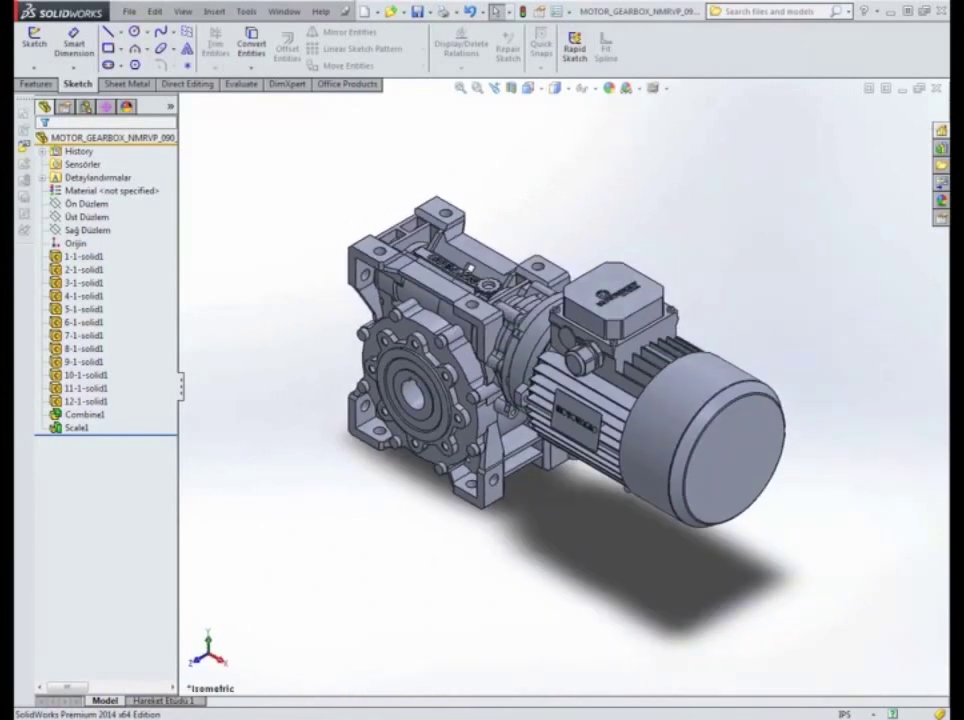
{"action": "left_click", "coordinate": [938, 90]}
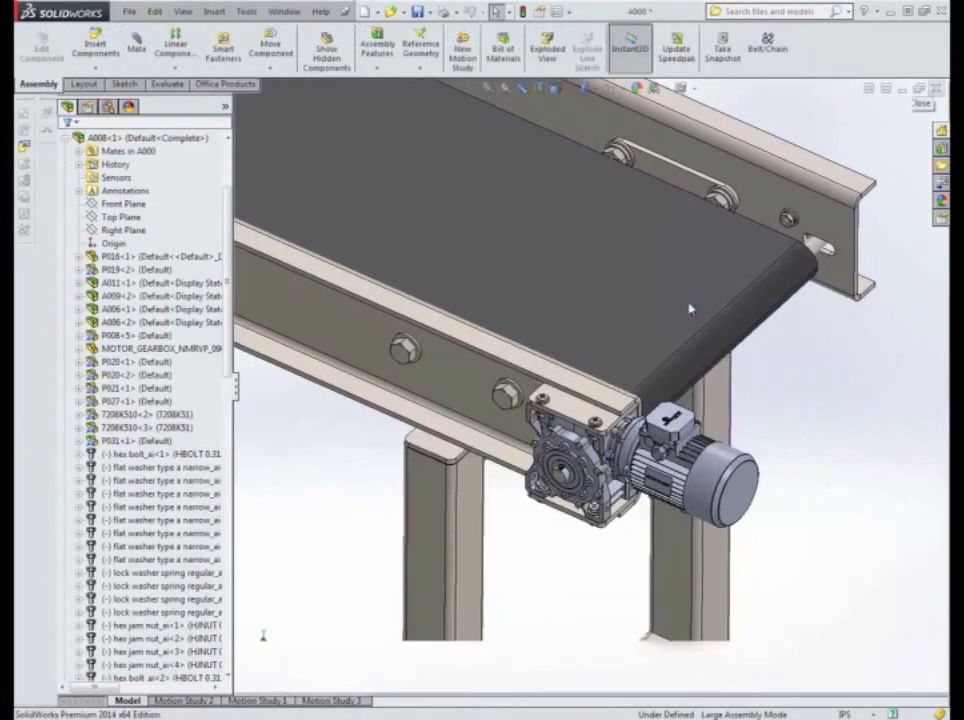
Examine the motor gearbox mounted at the conveyor's end up close, and the complete conveyor assembly around it.
{"action": "left_click", "coordinate": [805, 445]}
{"action": "scroll", "coordinate": [806, 447], "scroll_direction": "up", "scroll_amount": 5}
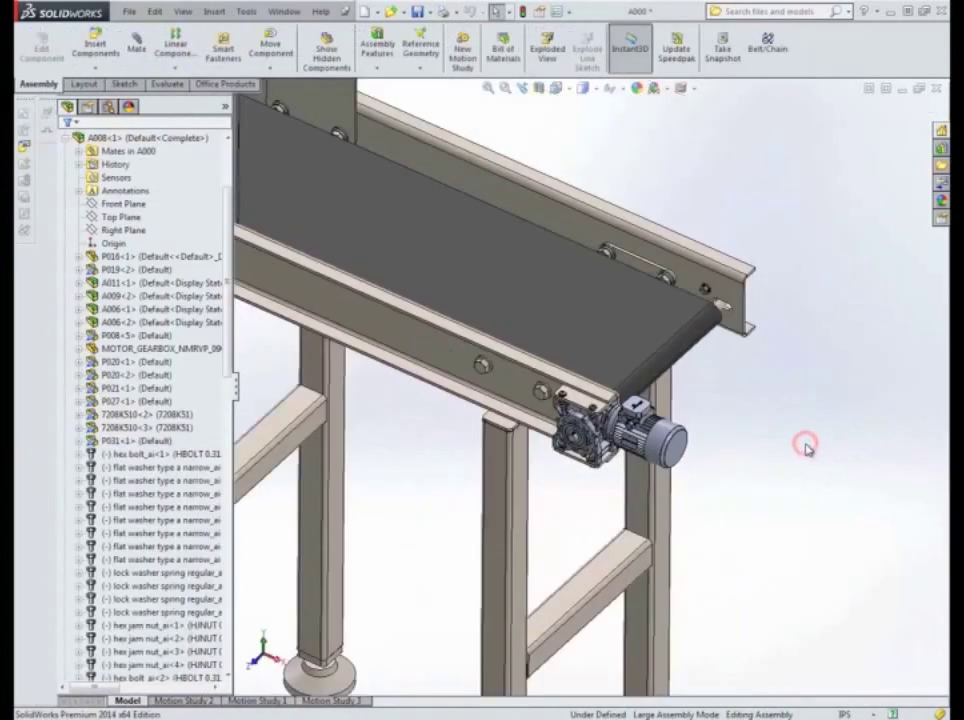
{"action": "scroll", "coordinate": [532, 371], "scroll_direction": "down", "scroll_amount": 3}
{"action": "scroll", "coordinate": [532, 372], "scroll_direction": "down", "scroll_amount": 4}
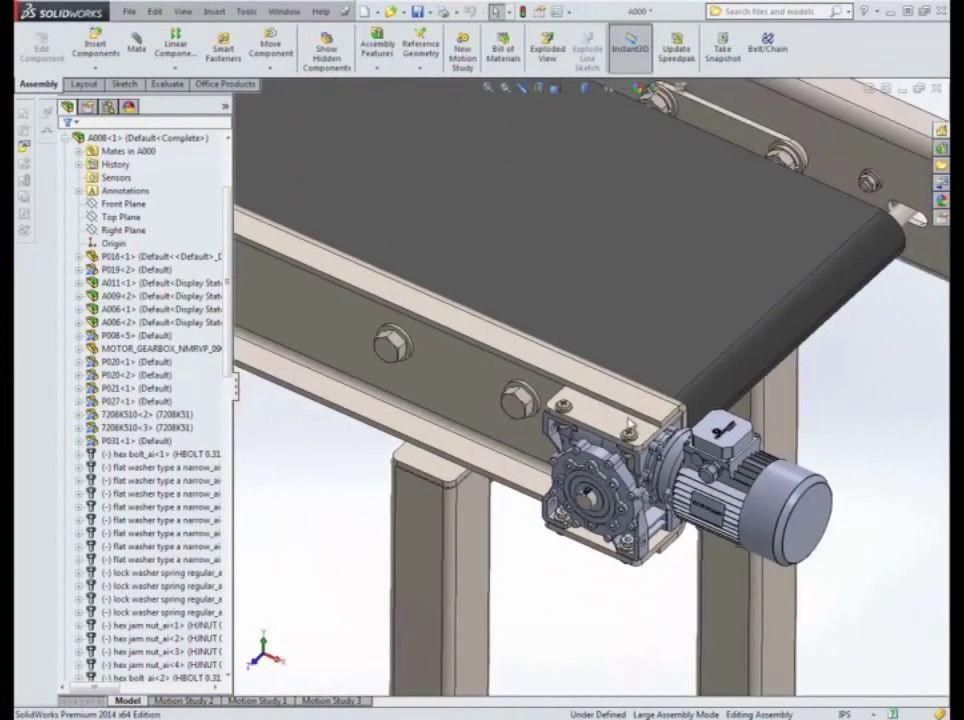
{"action": "scroll", "coordinate": [628, 422], "scroll_direction": "down", "scroll_amount": 1}
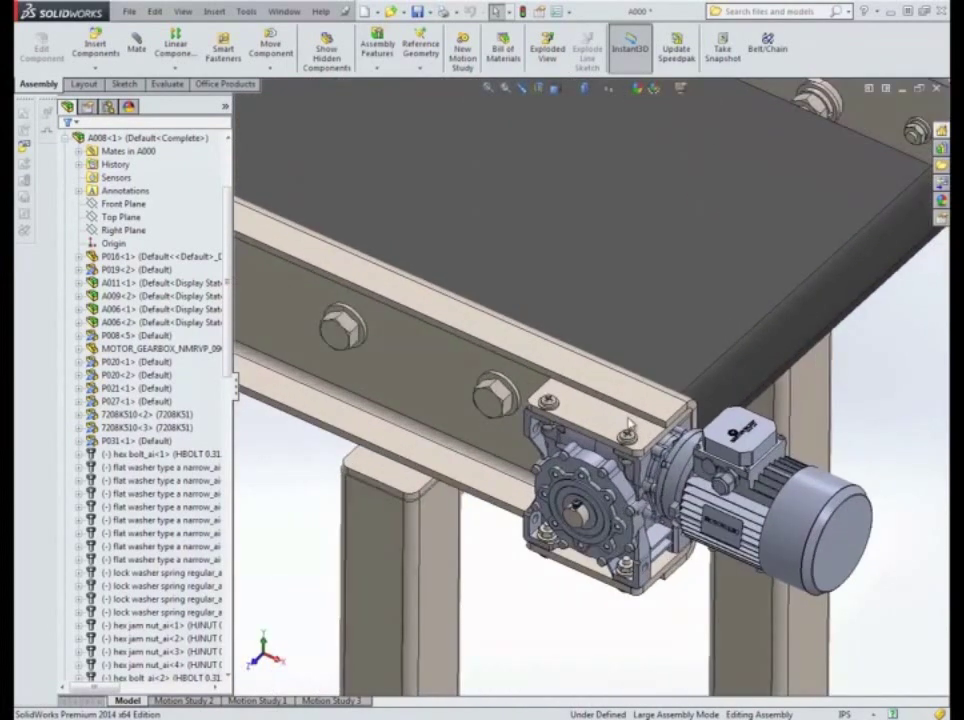
{"action": "scroll", "coordinate": [628, 424], "scroll_direction": "up", "scroll_amount": 5}
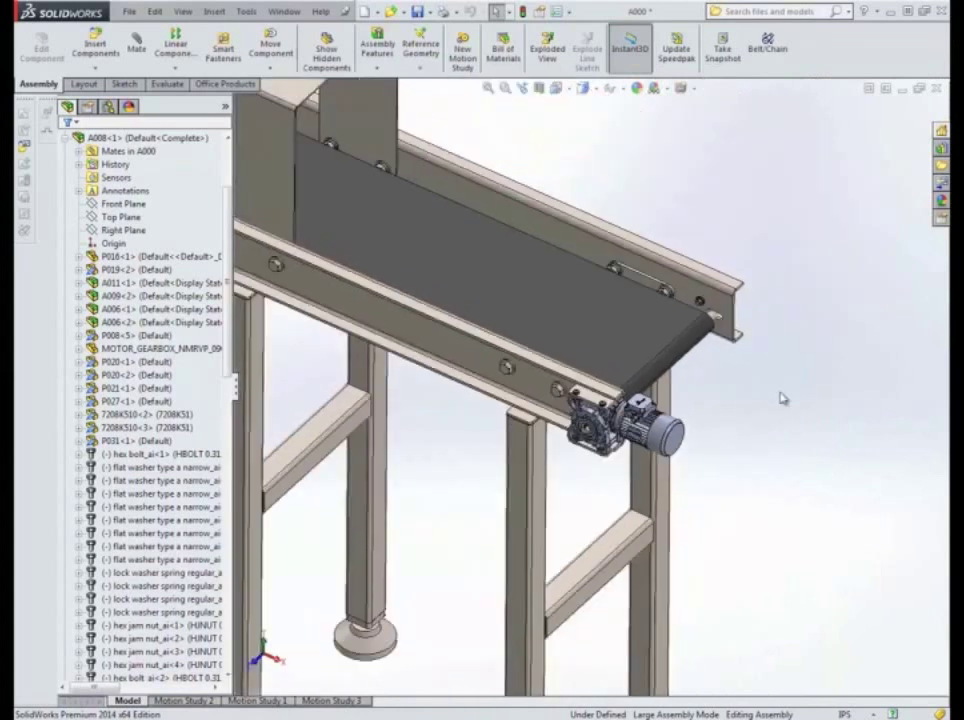
{"action": "scroll", "coordinate": [781, 393], "scroll_direction": "up", "scroll_amount": 2}
{"action": "scroll", "coordinate": [781, 393], "scroll_direction": "up", "scroll_amount": 3}
{"action": "scroll", "coordinate": [693, 381], "scroll_direction": "down", "scroll_amount": 3}
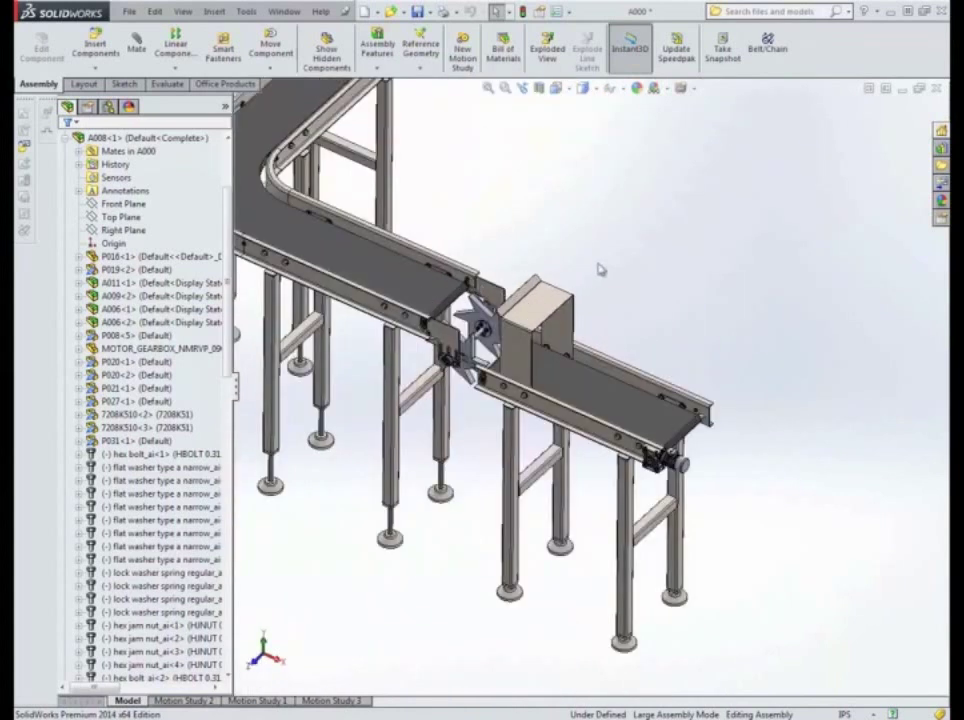
{"action": "scroll", "coordinate": [624, 228], "scroll_direction": "up", "scroll_amount": 3}
{"action": "scroll", "coordinate": [624, 230], "scroll_direction": "down", "scroll_amount": 3}
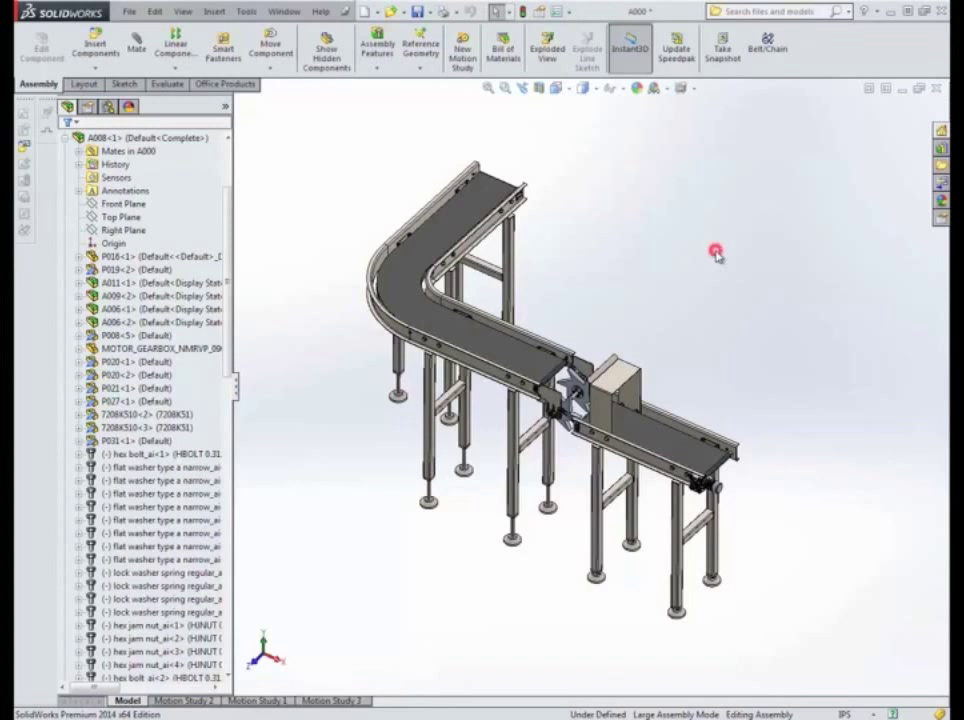
Collapse all expanded items in the conveyor assembly's feature tree.
{"action": "right_click", "coordinate": [200, 213]}
{"action": "left_click", "coordinate": [228, 220]}
{"action": "left_click", "coordinate": [717, 243]}
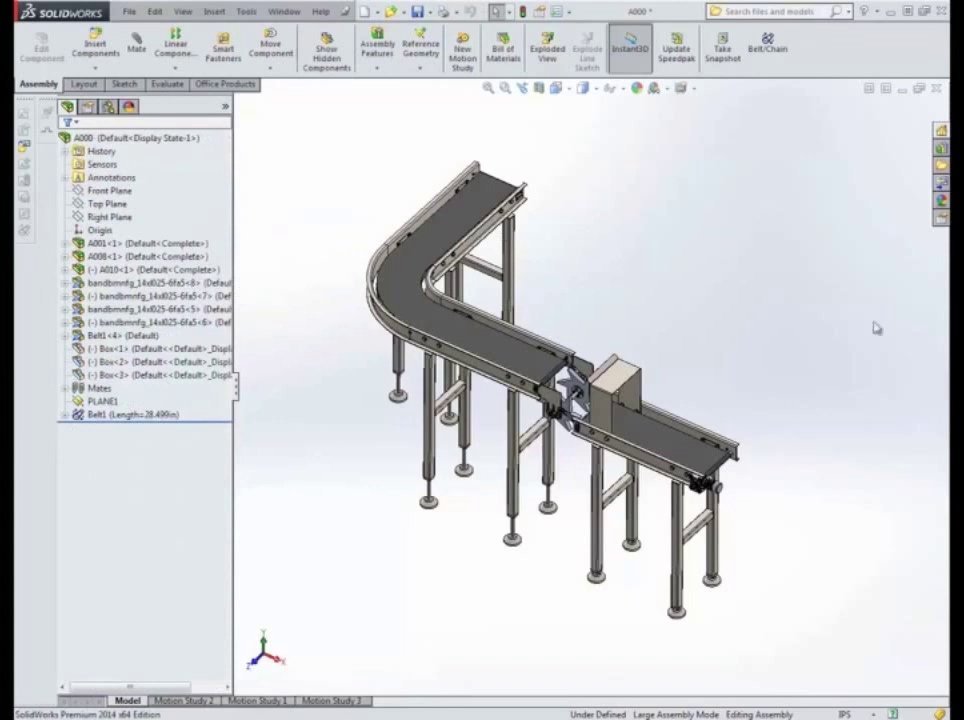